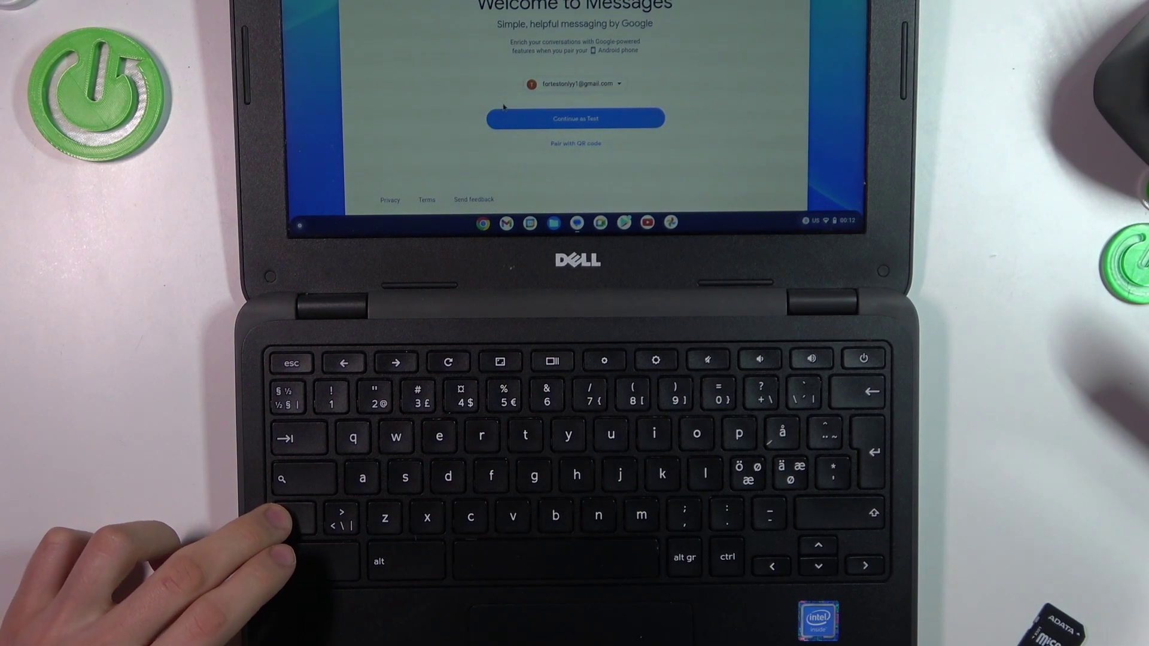
- Bring up the screen capture toolbar in partial-area mode over the Messages welcome page
key(ctrl+shift+F5)
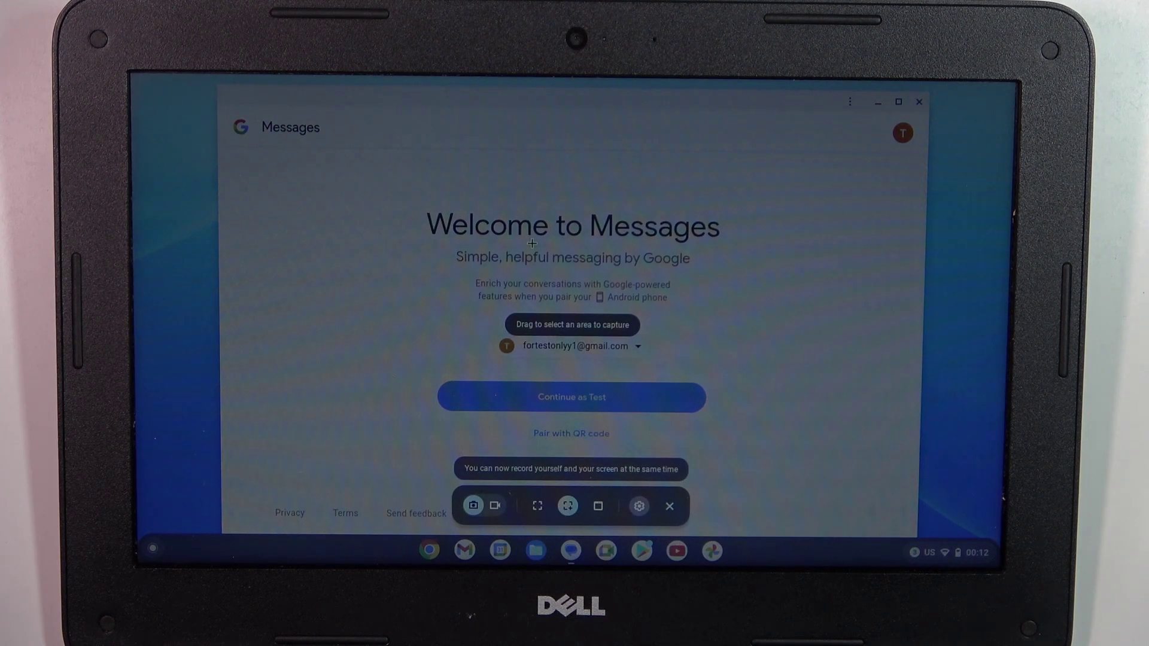
- Mark an area around the welcome text, then switch the capture mode to full screen
mouse_move(389, 178)
mouse_down()
mouse_move(802, 417)
mouse_move(792, 453)
mouse_up()
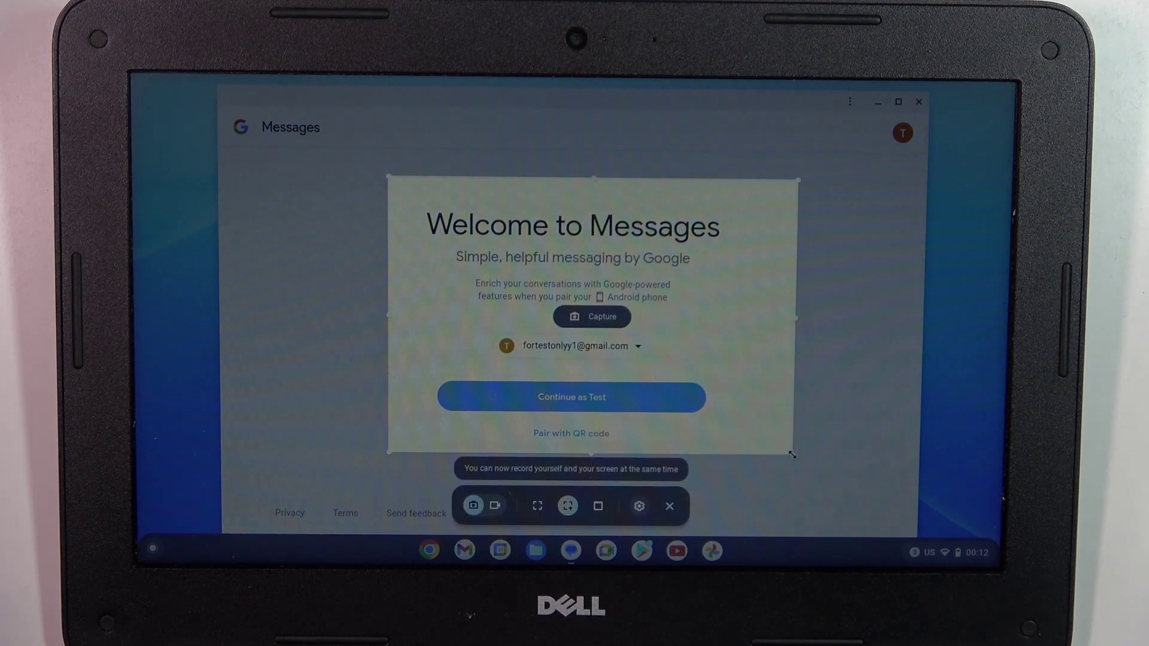
click(599, 507)
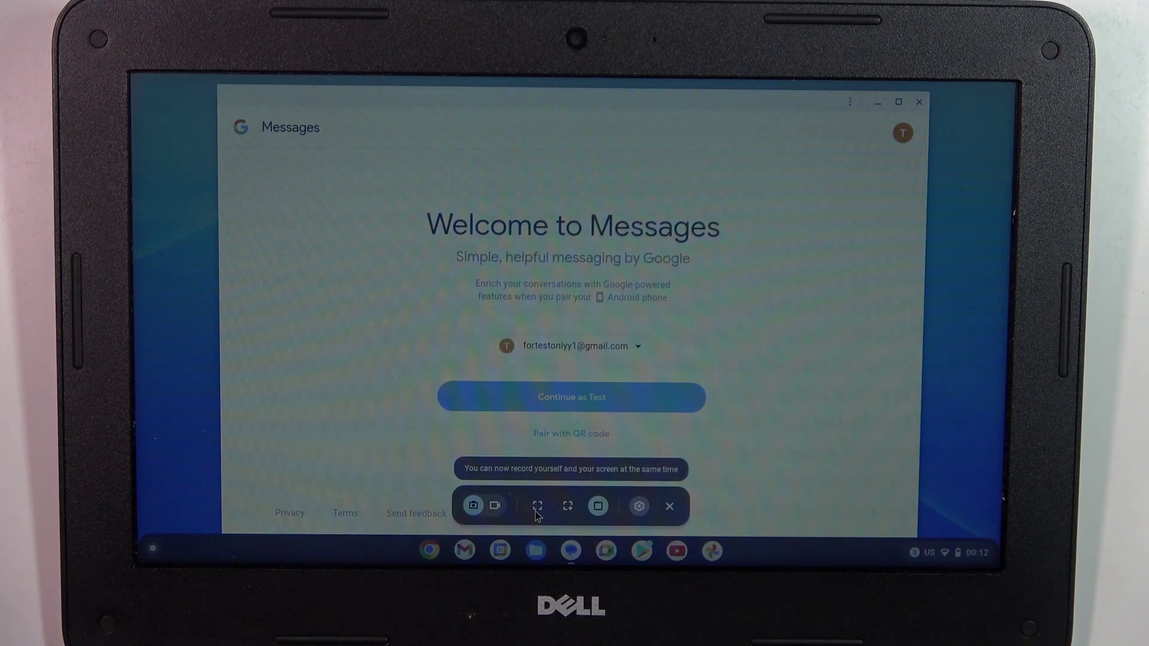
click(536, 506)
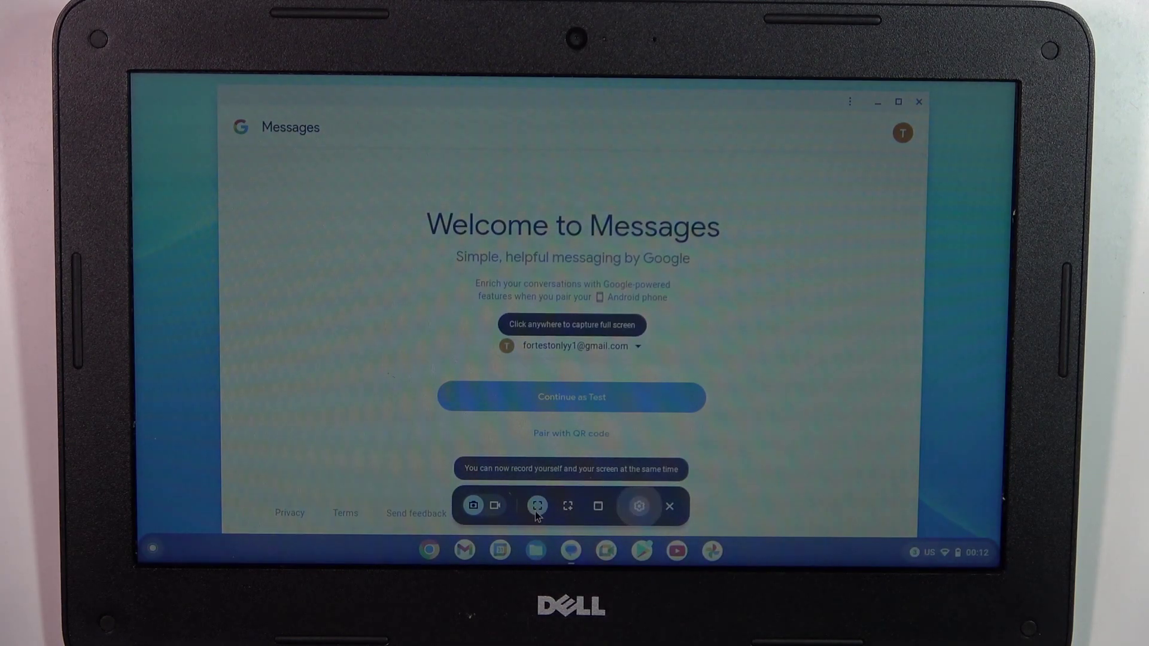
click(638, 506)
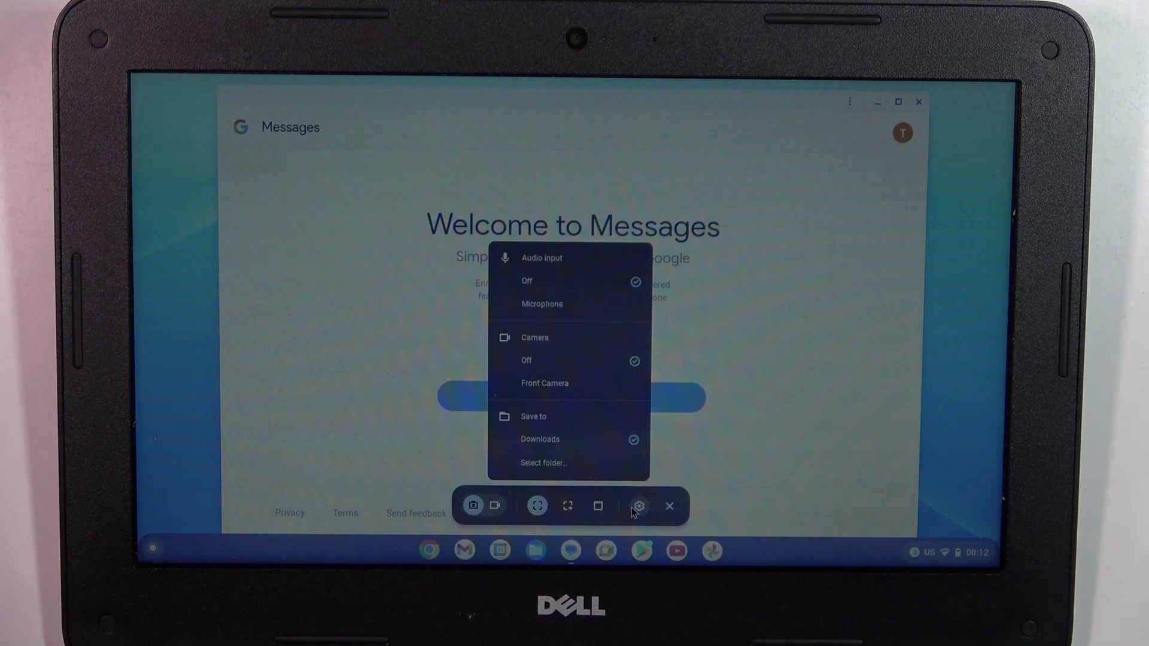
click(637, 508)
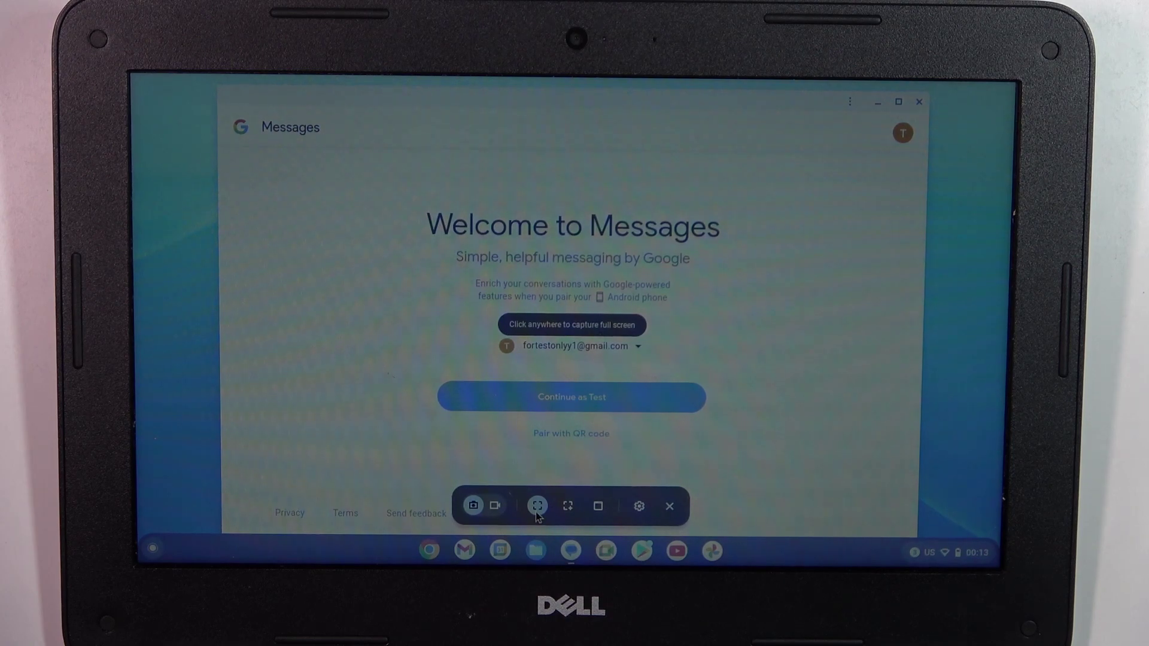
- Capture the full screen and dismiss the 'Screenshot taken' notification
click(867, 287)
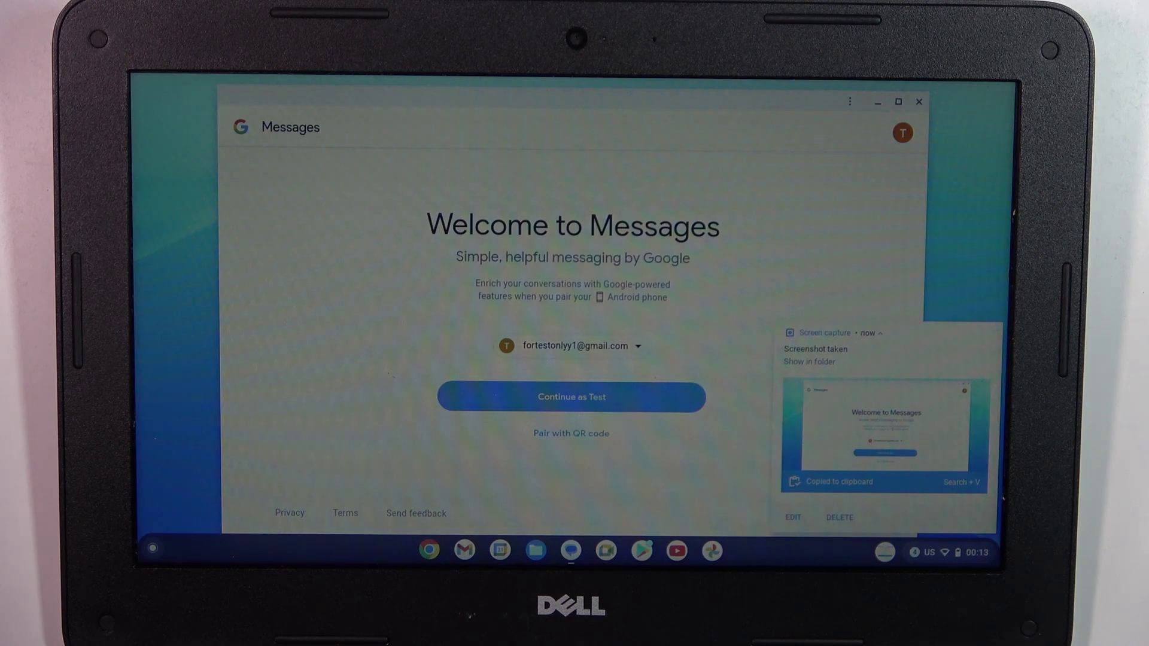
click(996, 335)
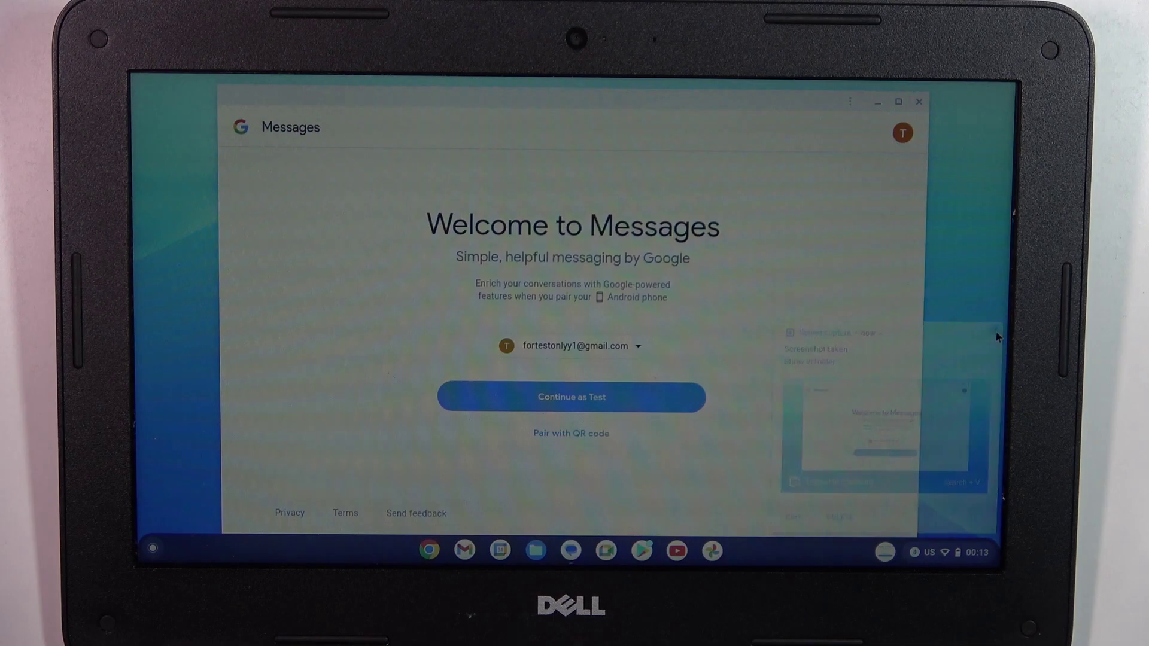